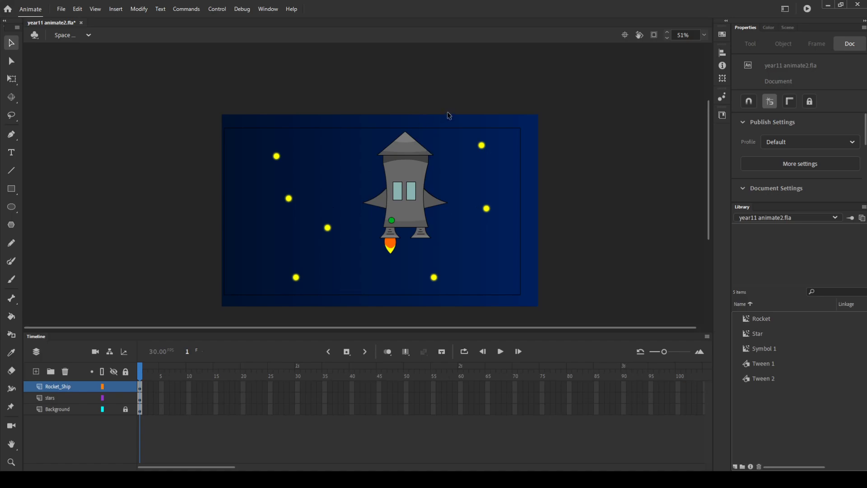
- Reposition the rocket near the middle of the stage at about X 637, Y 169, and open its movie clip for editing
drag(404, 167, 381, 184)
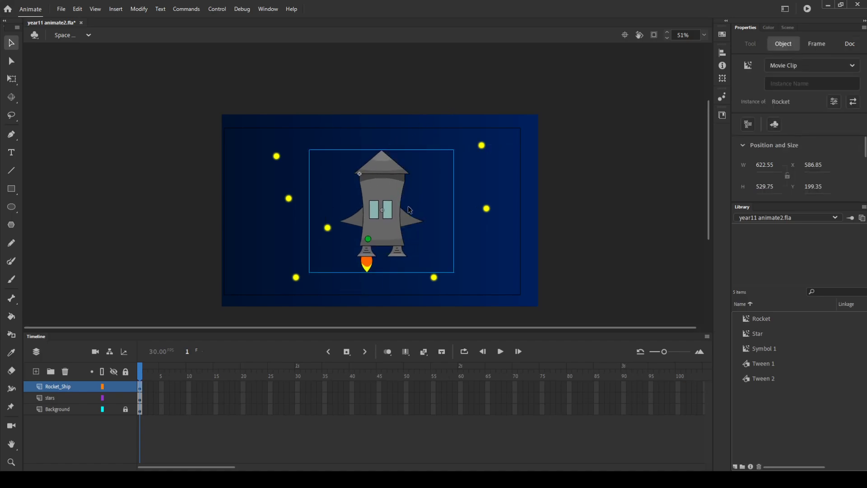
mouse_move(391, 214)
mouse_down()
mouse_move(363, 217)
mouse_move(381, 206)
mouse_move(408, 218)
mouse_move(403, 213)
mouse_up()
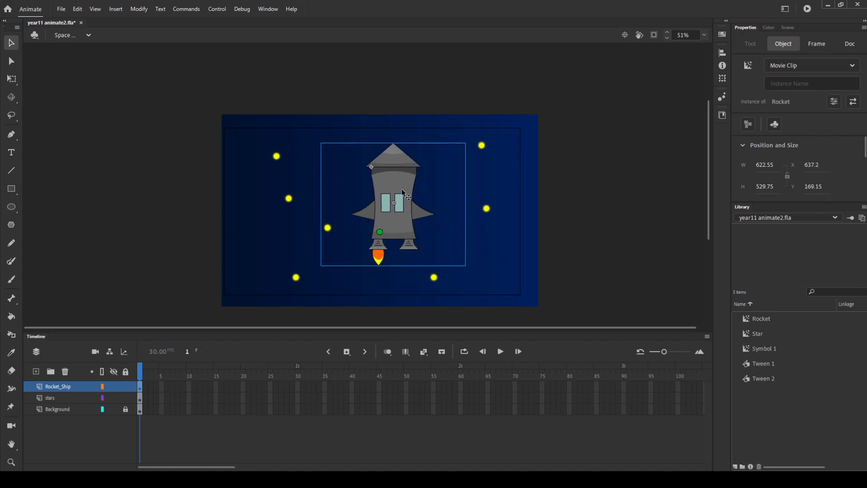
double_click(401, 189)
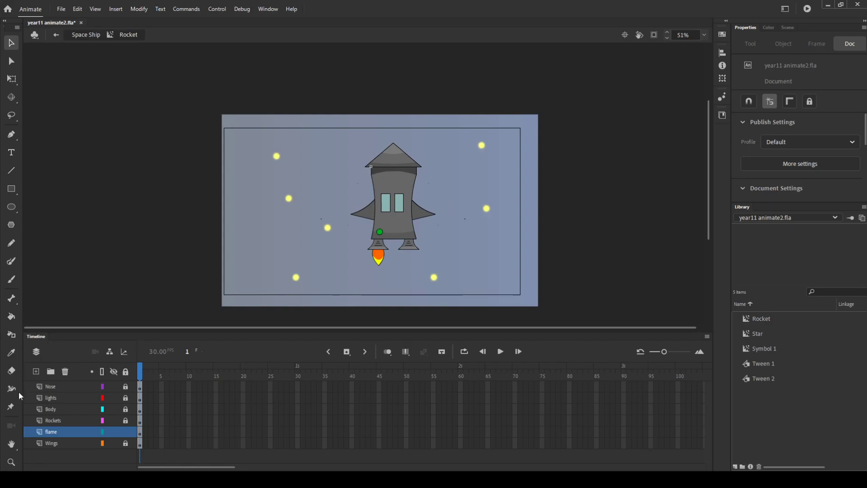
- Examine the rocket's separate part layers and preview the symbols stored in the library
click(65, 409)
click(60, 387)
click(64, 405)
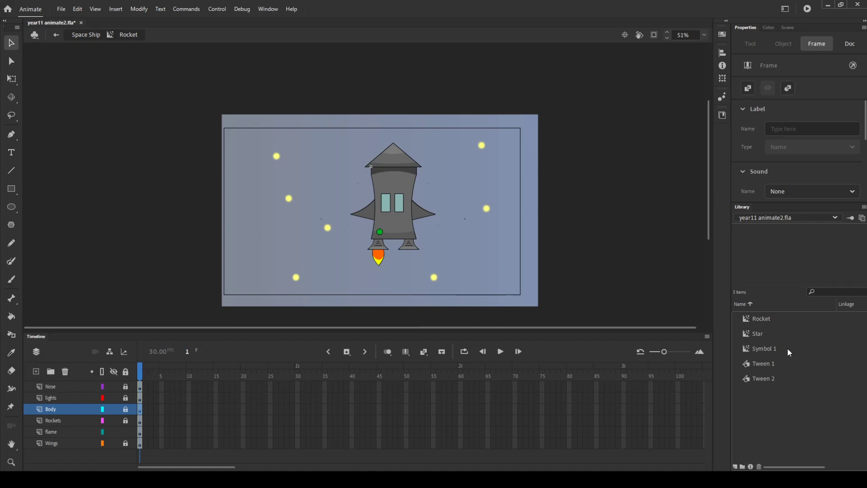
click(773, 322)
click(772, 333)
click(774, 344)
click(776, 363)
click(773, 334)
click(773, 320)
click(389, 179)
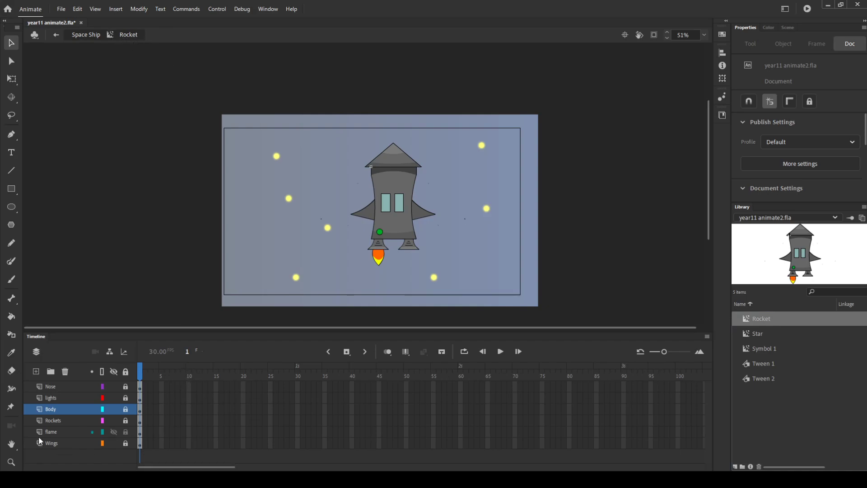
click(63, 408)
click(61, 397)
click(58, 385)
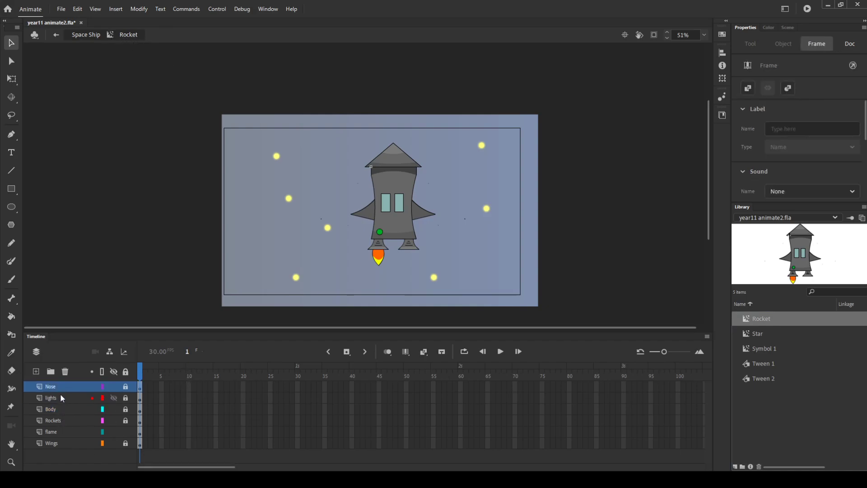
click(58, 441)
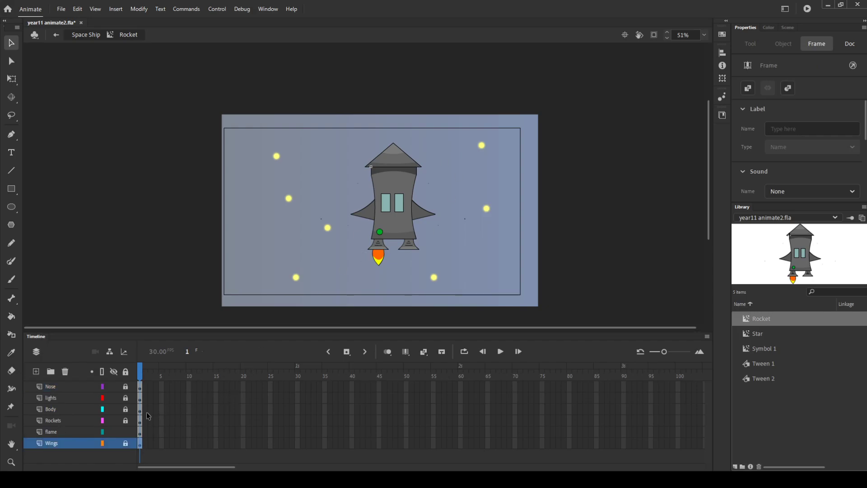
- Convert the flame group below the rocket's engine into a movie clip symbol named Flame
click(378, 265)
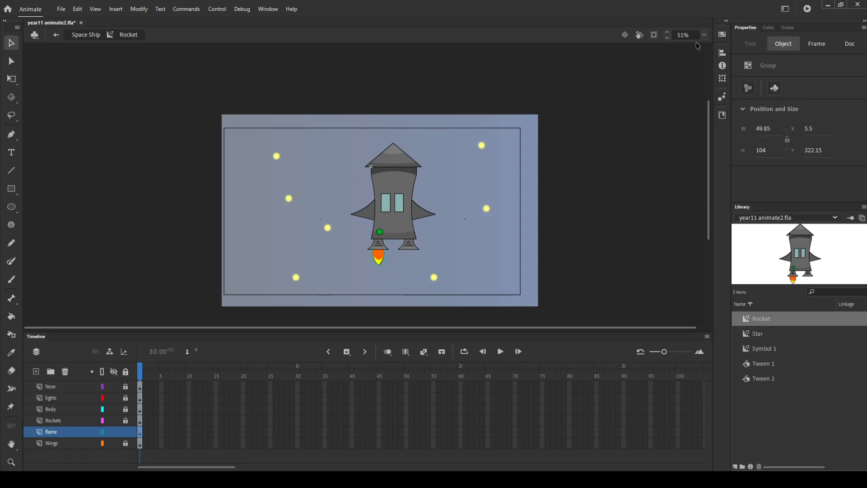
key(ctrl+1)
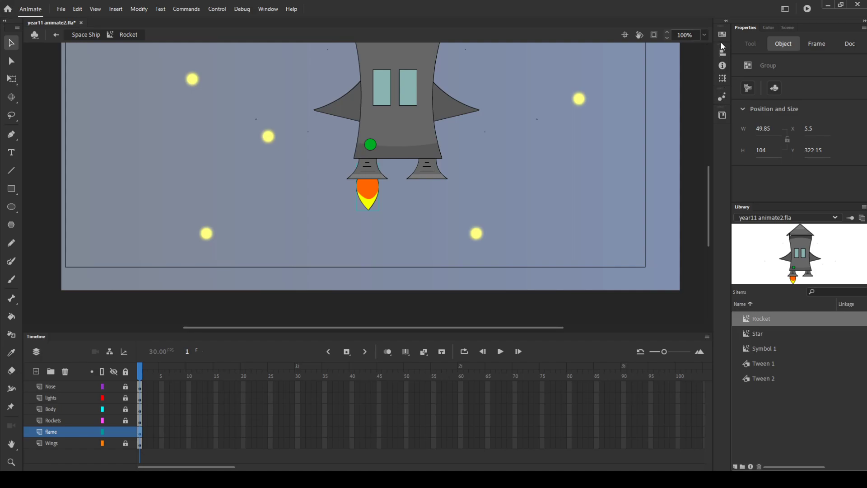
click(291, 190)
click(371, 202)
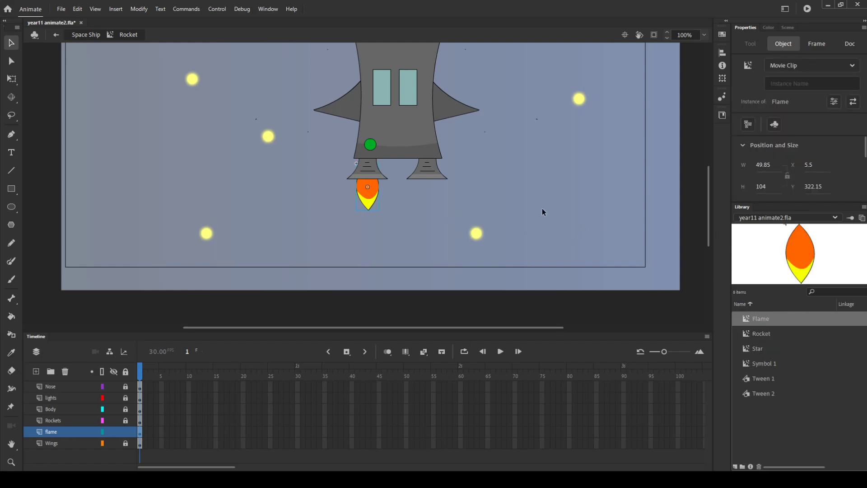
- Add a Glow filter to the Flame instance
scroll(787, 194, down, 3)
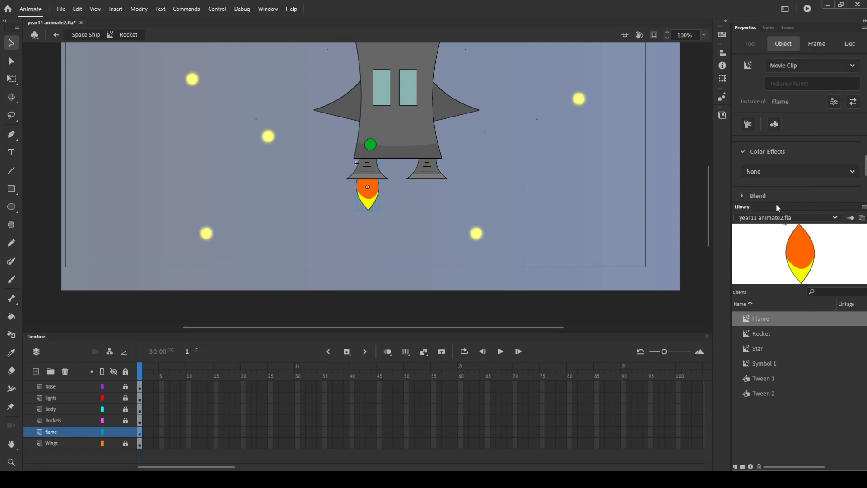
click(772, 175)
click(741, 197)
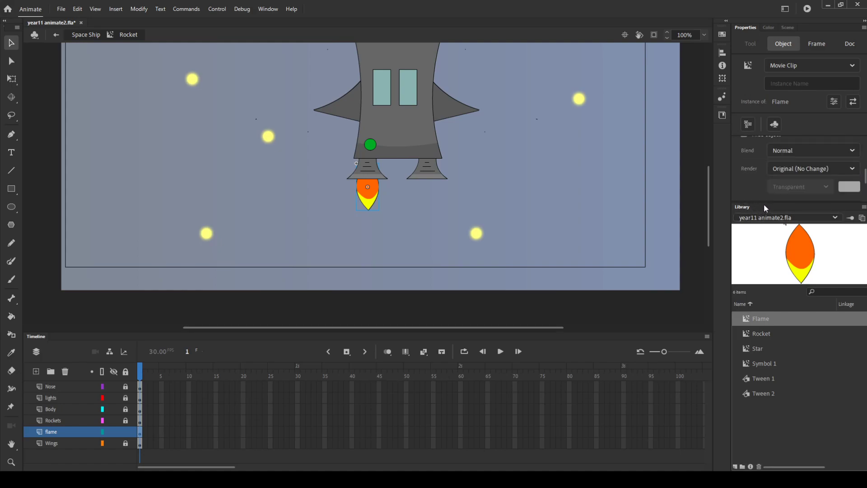
drag(764, 203, 770, 321)
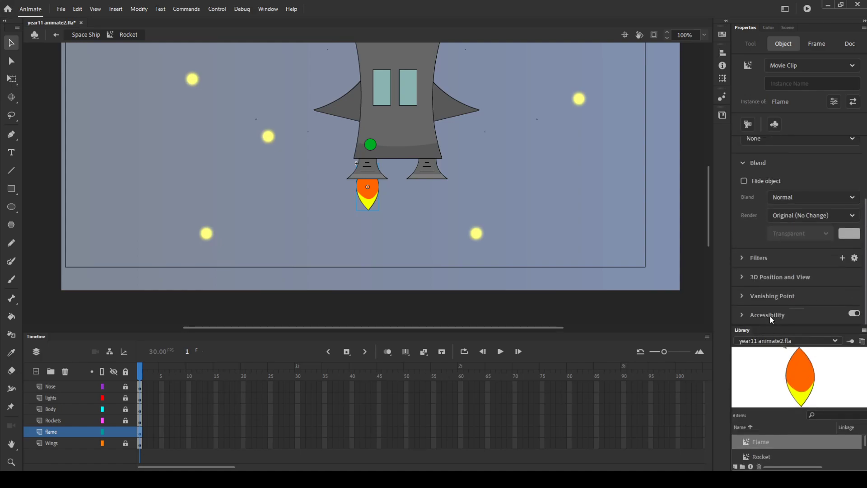
click(744, 258)
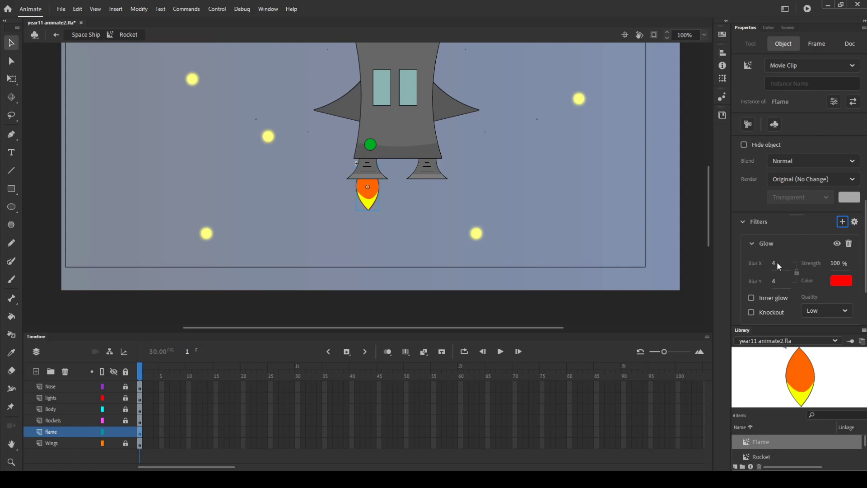
- Set the flame's glow blur to about 65 horizontally and 50 vertically, with High quality
mouse_move(777, 261)
mouse_down()
mouse_move(826, 233)
mouse_move(794, 270)
mouse_move(769, 282)
mouse_move(785, 267)
mouse_up()
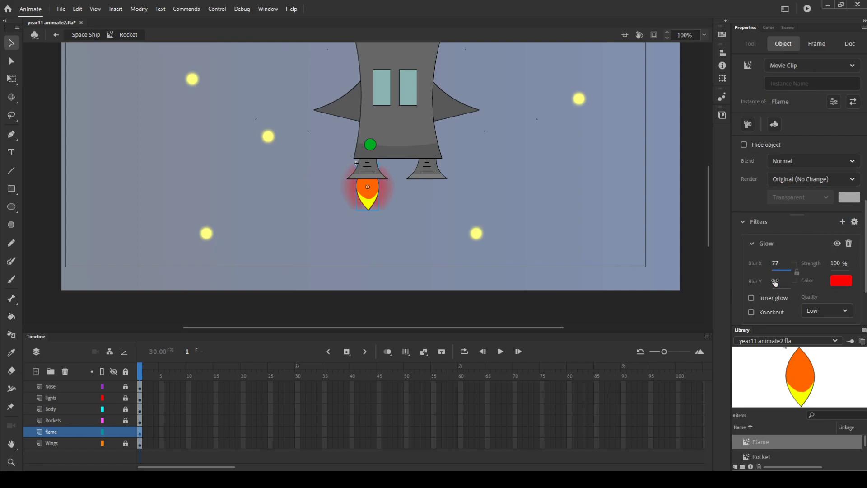
drag(770, 265, 764, 266)
click(817, 356)
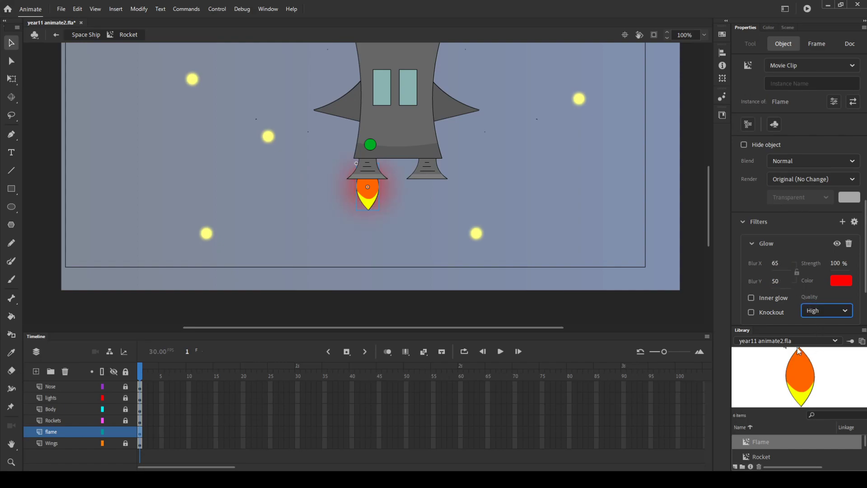
drag(777, 263, 775, 263)
- Delete the black outline from the flame artwork inside the group in its symbol, and return to the Rocket symbol
double_click(373, 209)
double_click(373, 209)
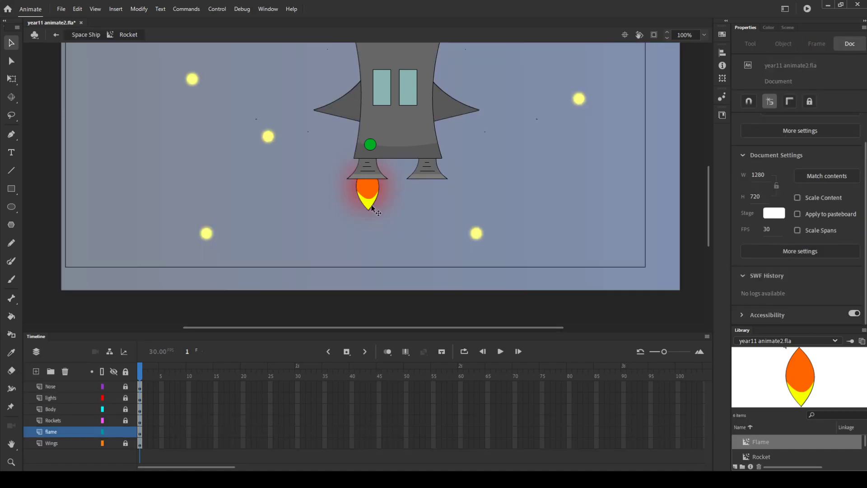
double_click(373, 209)
double_click(373, 209)
click(381, 207)
click(377, 202)
key(Delete)
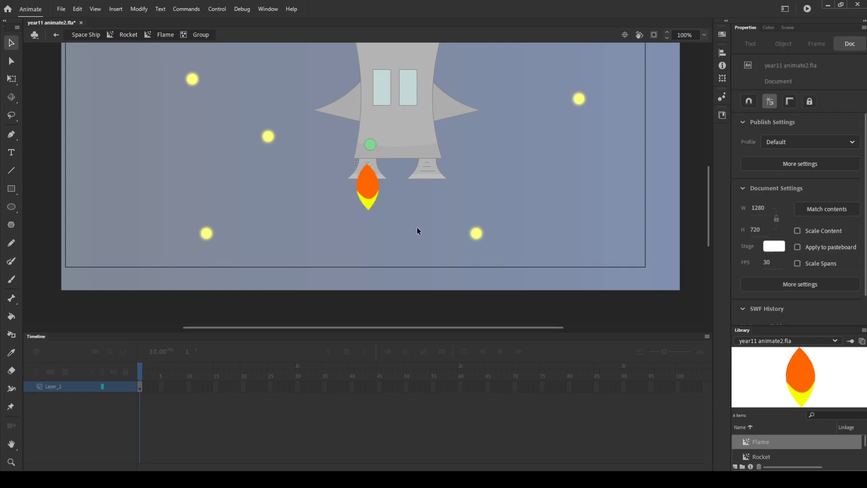
double_click(416, 227)
double_click(394, 207)
click(416, 206)
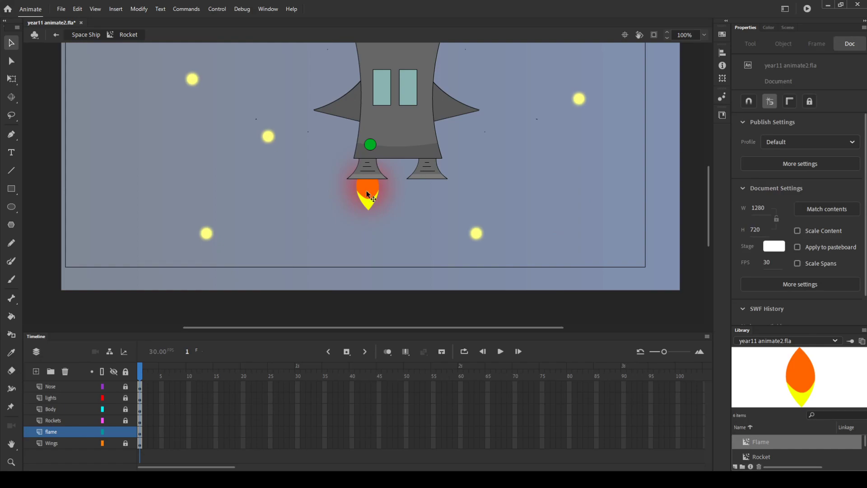
click(382, 216)
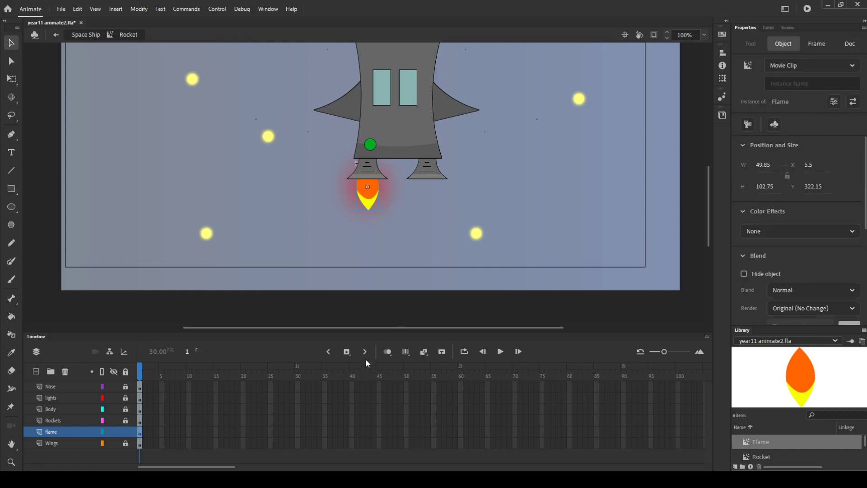
click(394, 292)
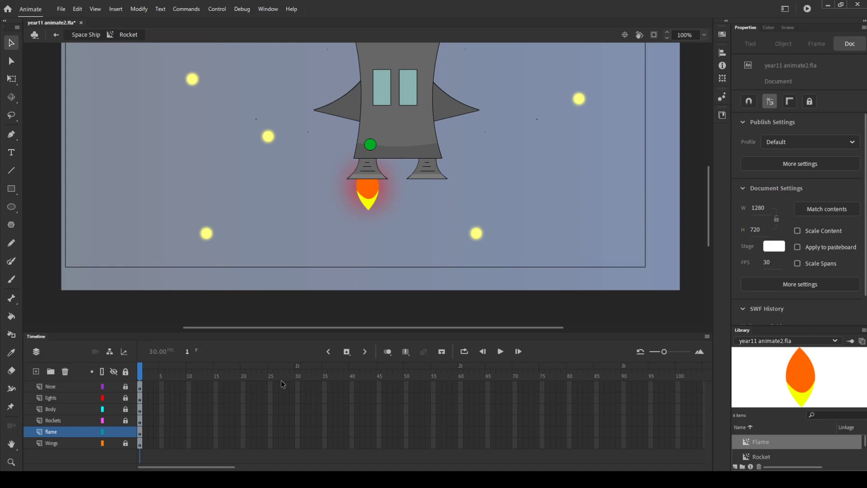
- Extend all six rocket layers to frame 10
click(189, 386)
click(194, 398)
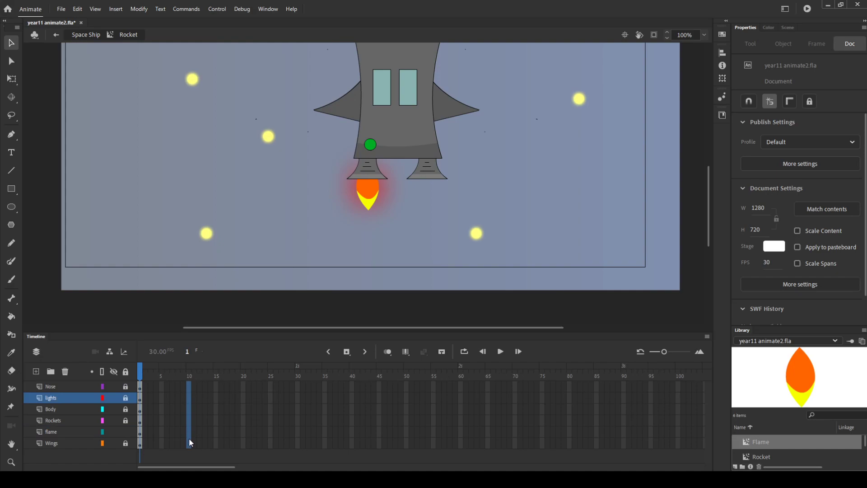
click(189, 441)
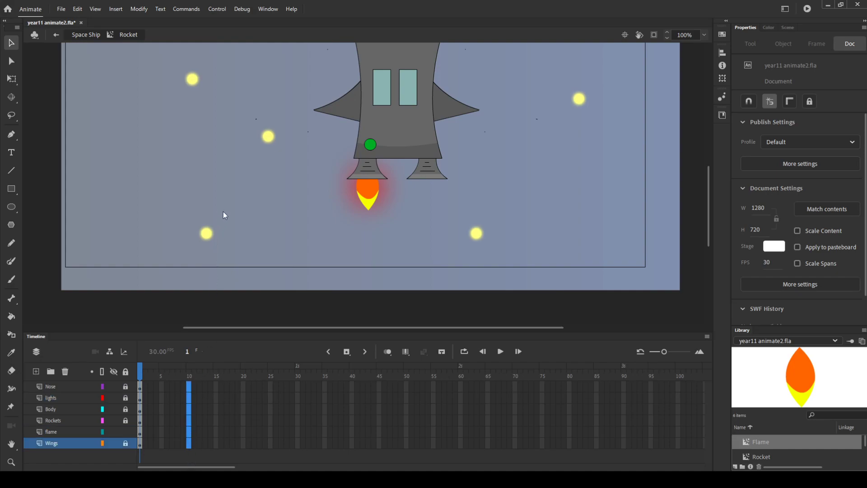
key(F5)
click(170, 399)
click(141, 396)
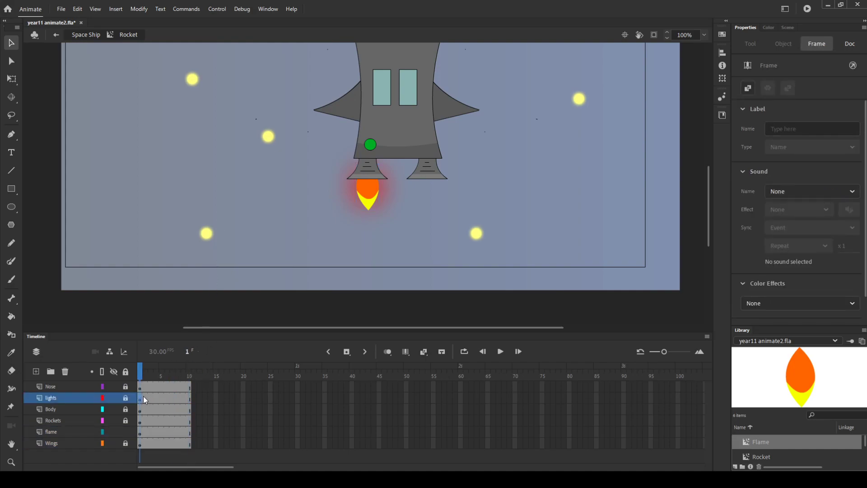
click(186, 385)
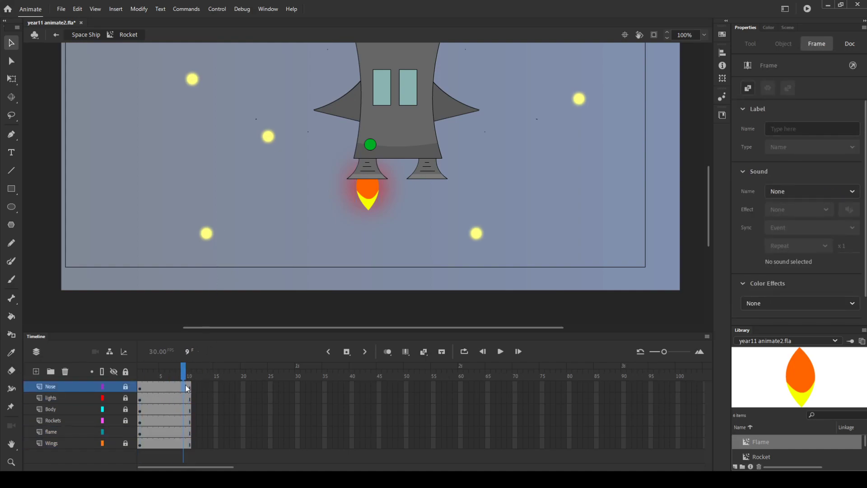
- Place keyframes on the flame layer at frames 6 and 10, and remove the surplus frame 11
click(140, 431)
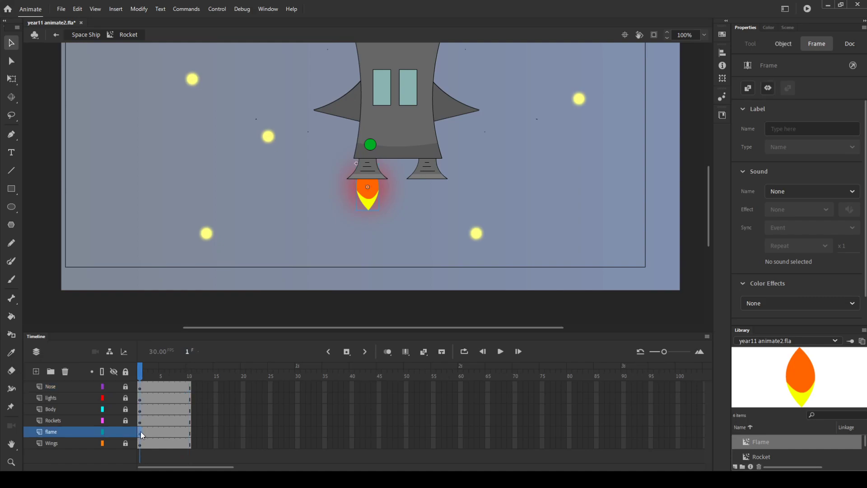
click(164, 434)
key(F6)
click(191, 432)
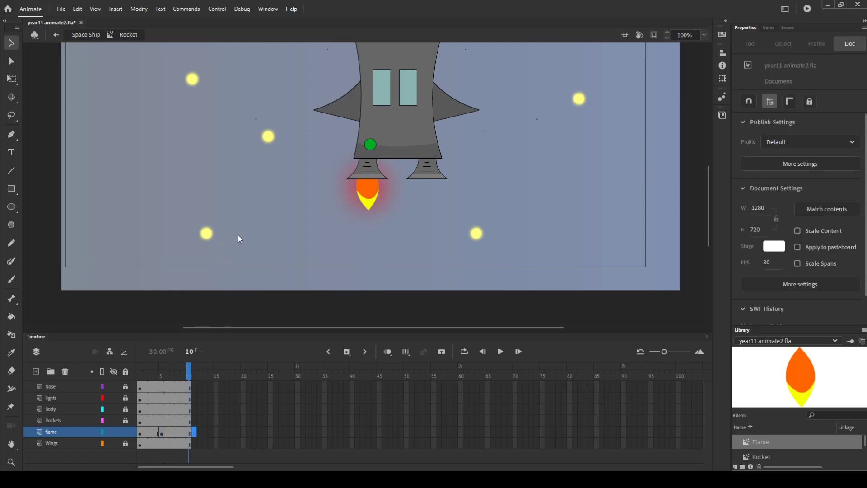
click(194, 432)
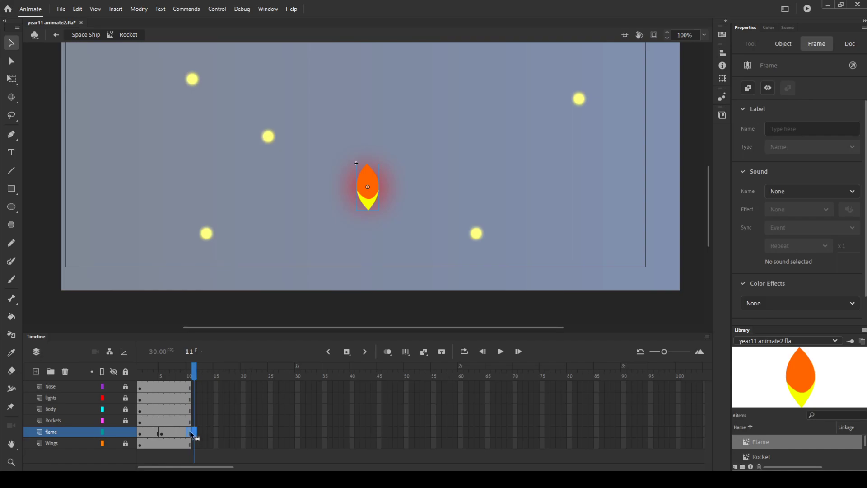
click(191, 433)
click(165, 432)
drag(161, 432, 166, 432)
click(194, 433)
key(shift+F5)
click(231, 431)
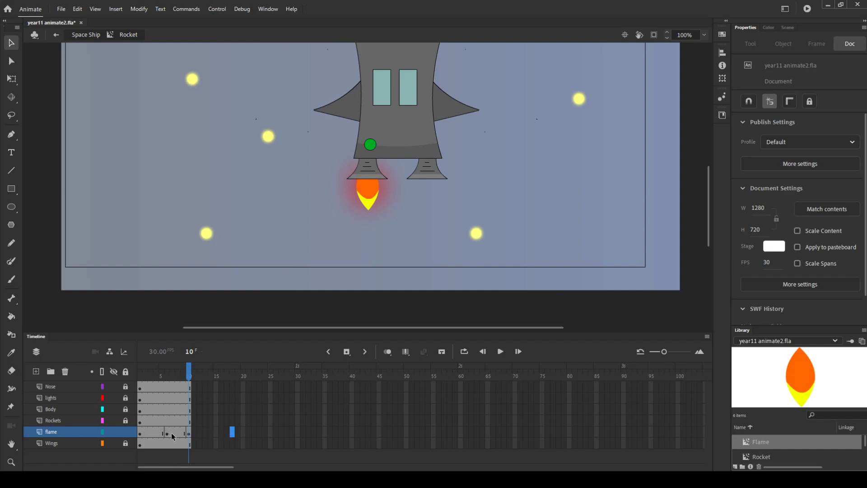
- Stretch the flame vertically at frame 6 to about 161 px high with Free Transform, leaving the frame 10 keyframe at its original size
click(141, 434)
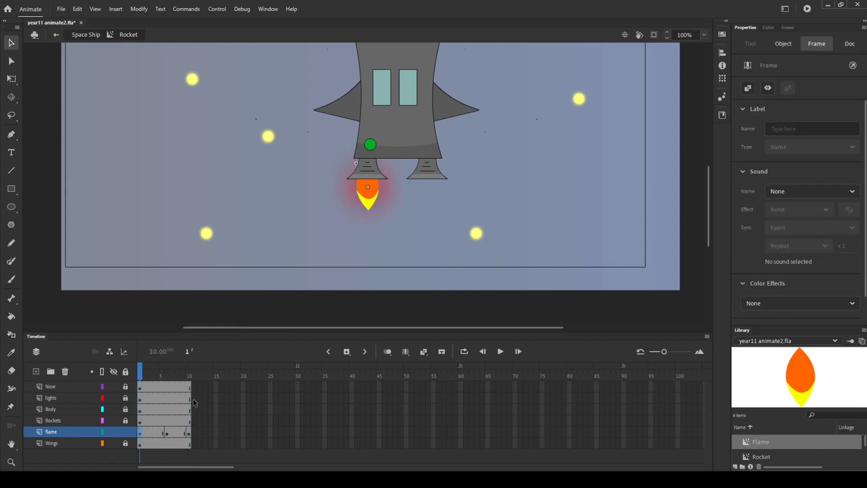
click(166, 432)
click(11, 79)
click(367, 211)
drag(367, 218, 370, 215)
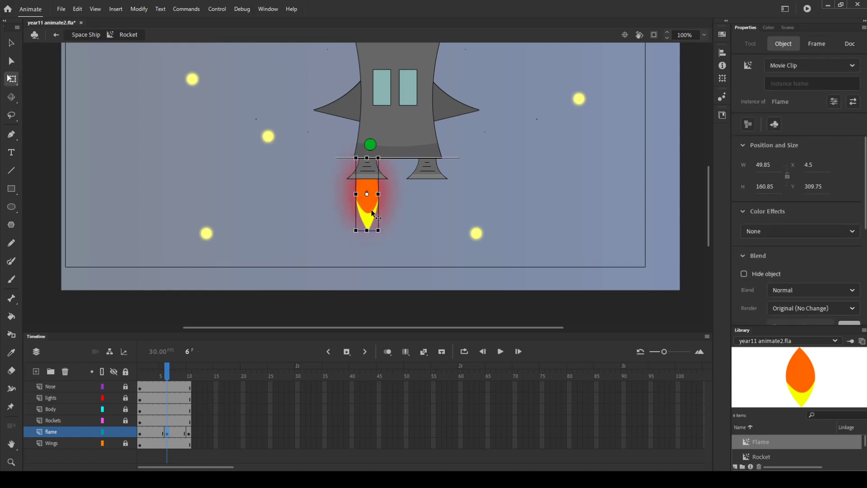
click(189, 434)
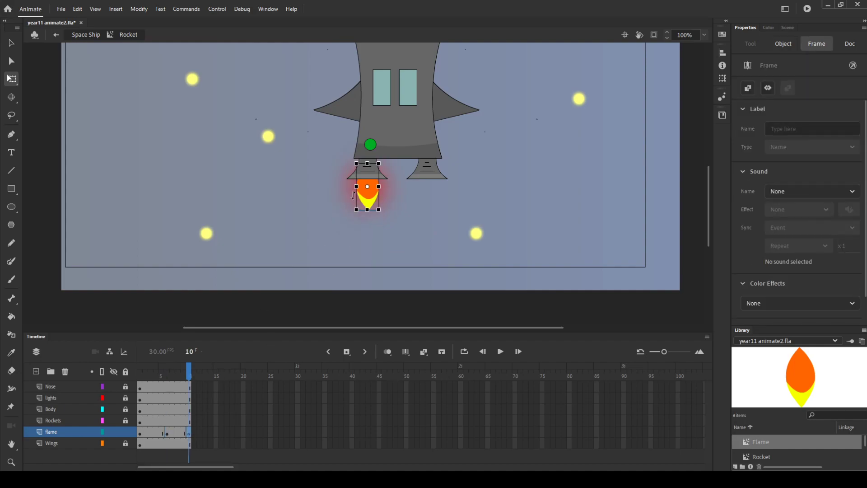
- Create classic tweens on both flame spans, between frames 1, 6 and 10, and preview the animation
click(157, 432)
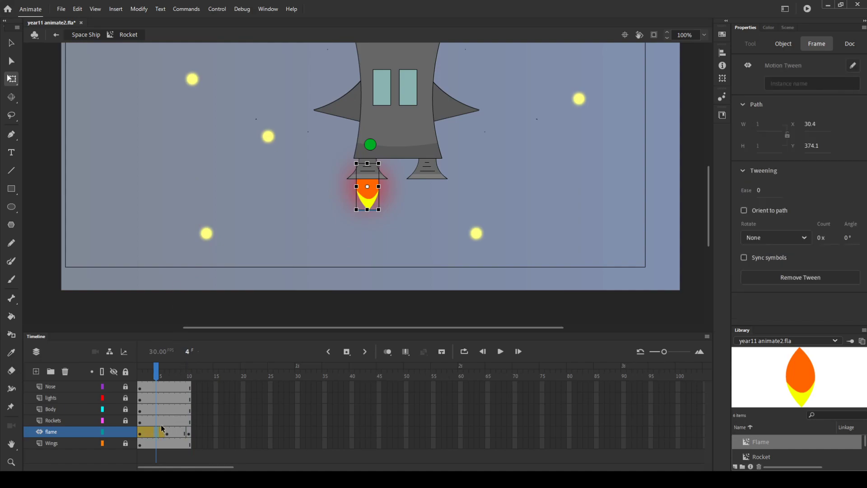
click(149, 433)
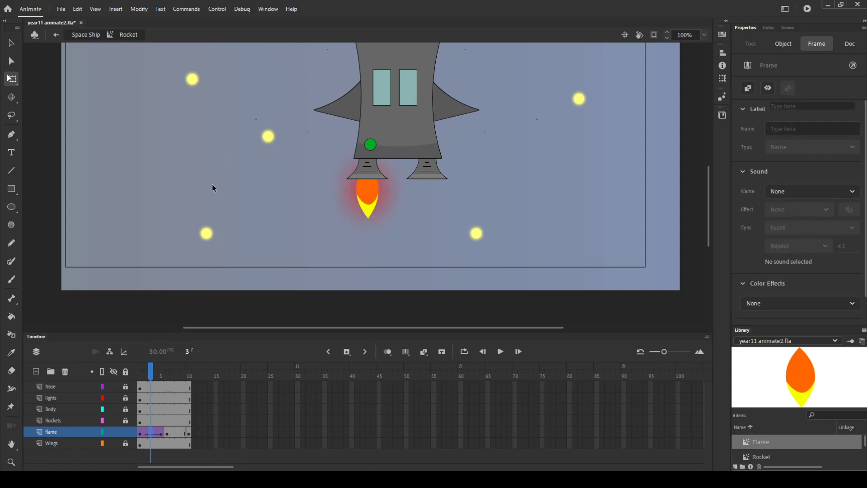
click(183, 432)
key(Return)
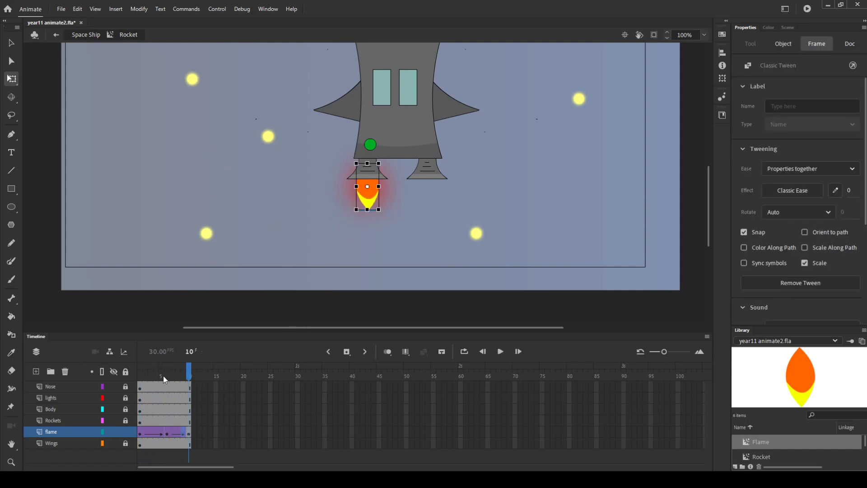
- Duplicate the flame layer and, at frame 1 of the copy, shift the flame sideways under the right engine nozzle
click(56, 435)
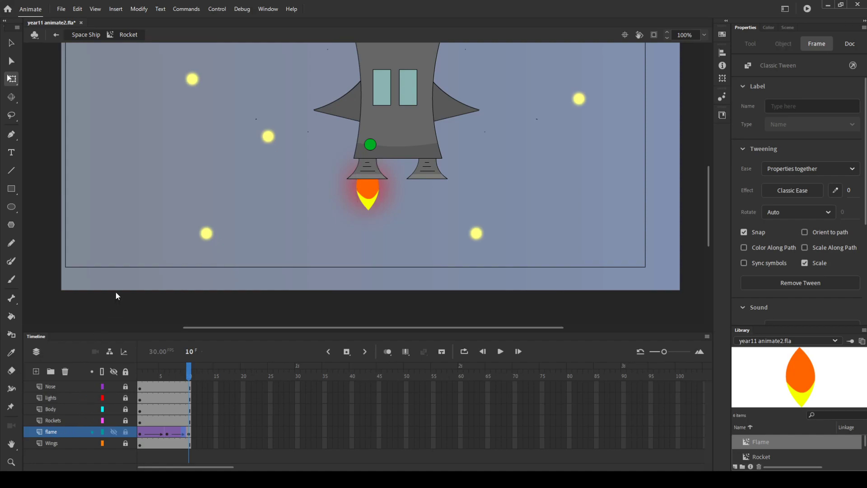
click(243, 432)
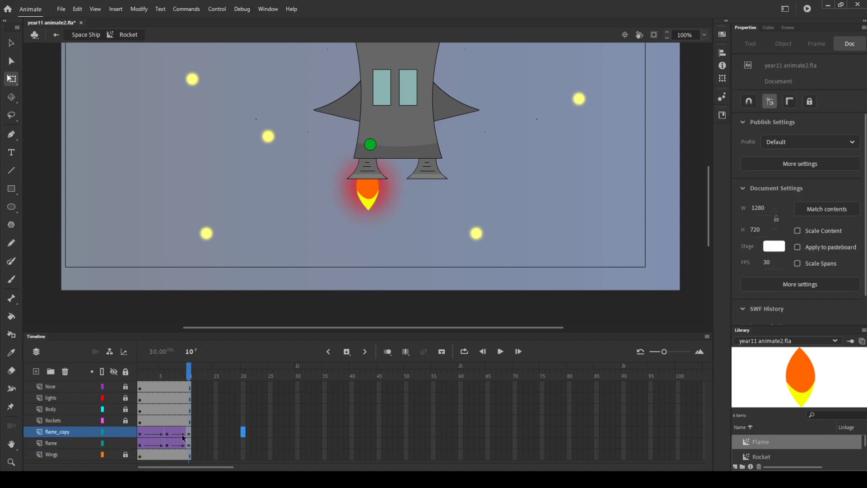
click(140, 434)
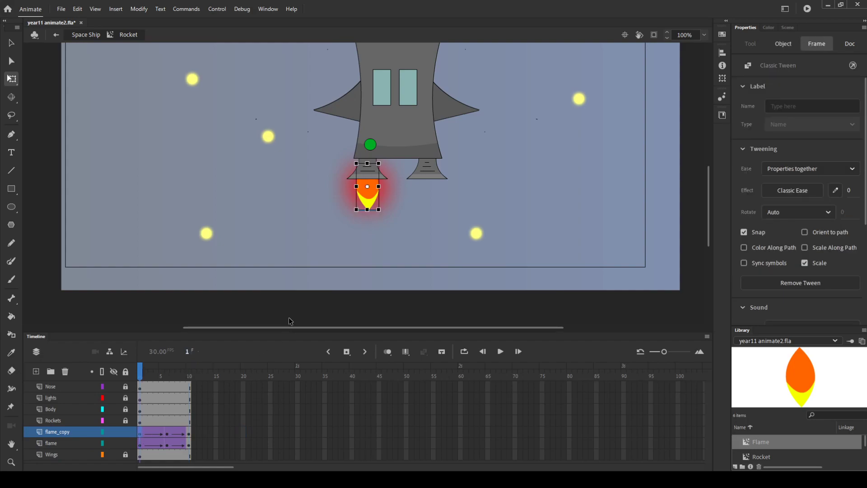
key(shift+Right)
key(shift+Right)
key(shift+Right)
key(shift+Right)
key(shift+Right)
key(shift+Right)
key(shift+Right)
key(shift+Right)
key(shift+Right)
key(shift+Right)
key(shift+Right)
key(shift+Right)
key(shift+Right)
key(shift+Right)
key(shift+Right)
key(shift+Right)
key(shift+Left)
key(shift+Left)
key(shift+Left)
key(shift+Left)
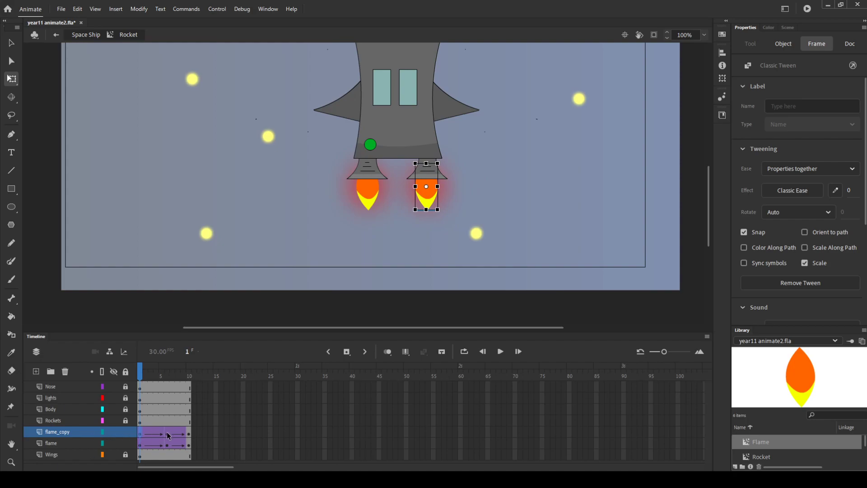
- Shift the stretched flame at frame 6 of the flame_copy layer sideways under the right engine nozzle
click(145, 433)
drag(139, 434, 179, 439)
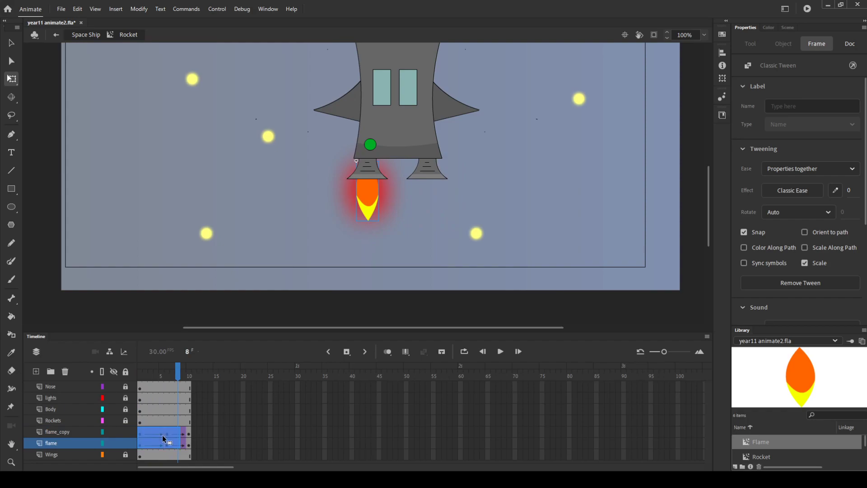
click(162, 435)
click(167, 432)
key(shift+Right)
key(shift+Right)
key(shift+Right)
key(shift+Right)
key(shift+Right)
key(shift+Right)
key(shift+Right)
key(shift+Right)
key(shift+Right)
key(shift+Right)
key(shift+Right)
key(shift+Right)
key(shift+Right)
key(shift+Right)
key(shift+Right)
key(shift+Left)
key(shift+Left)
- Shift the flame at frame 10 of the flame_copy layer under the right engine nozzle and play the animation
click(190, 436)
key(shift+Right)
key(shift+Right)
key(shift+Right)
key(shift+Right)
key(shift+Right)
key(shift+Right)
key(shift+Right)
key(shift+Right)
key(shift+Right)
key(shift+Right)
key(shift+Right)
key(shift+Right)
key(shift+Right)
key(shift+Right)
key(shift+Left)
key(shift+Left)
key(Return)
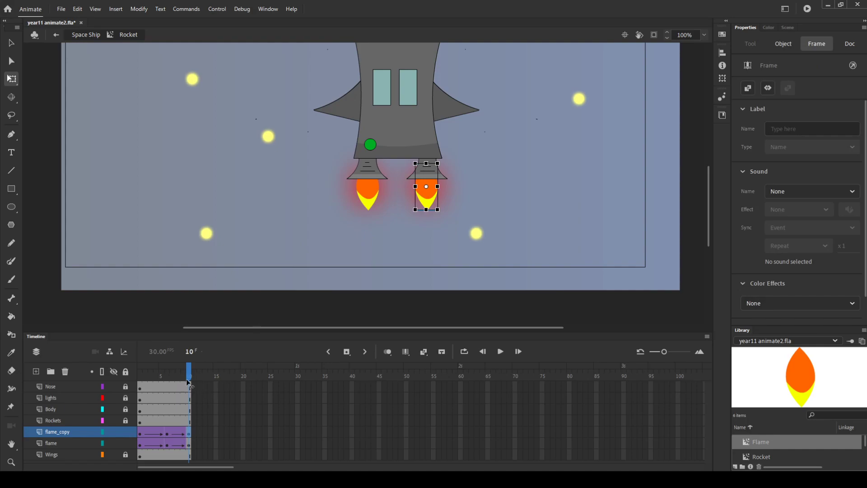
- Lock every layer except lights and go to frame 1 of the lights layer
click(156, 419)
click(160, 406)
click(161, 399)
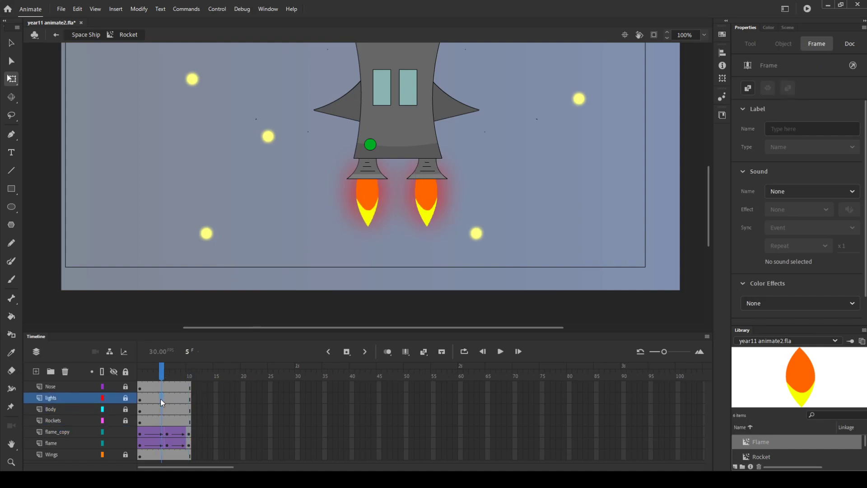
click(129, 396)
click(126, 372)
click(142, 396)
click(307, 204)
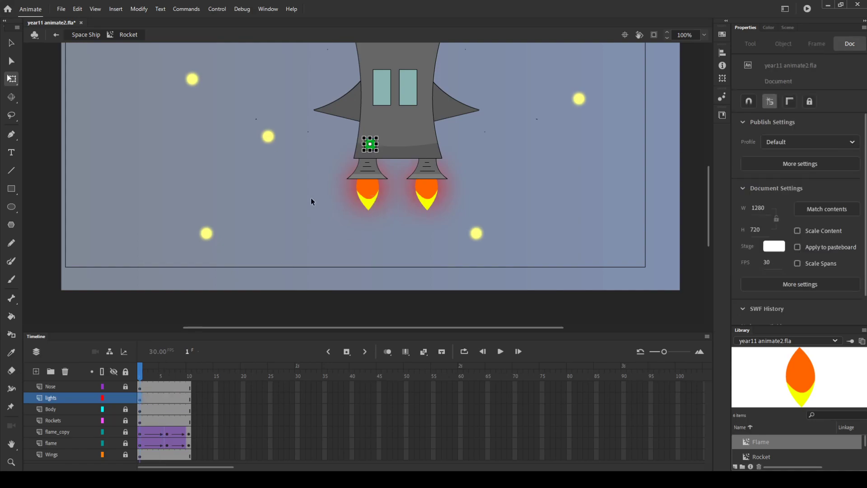
- Copy the green light twice to form an evenly spaced row across the rocket's lower body, and break the lights apart into shapes
click(11, 43)
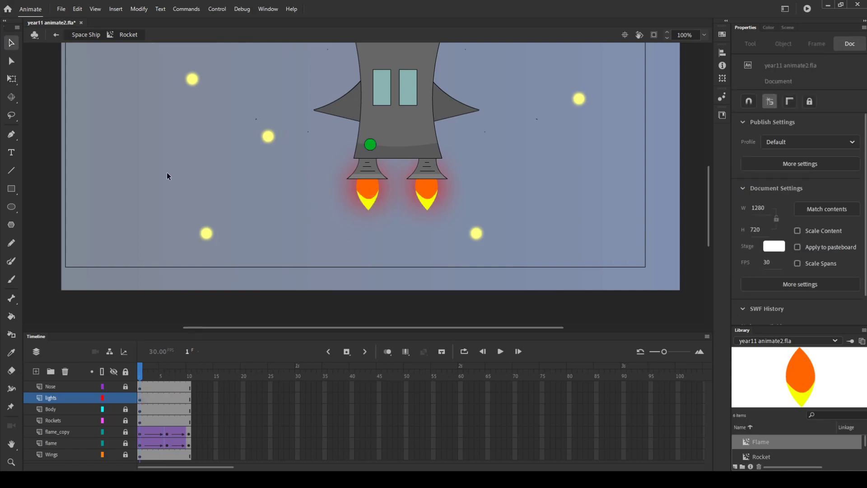
click(370, 146)
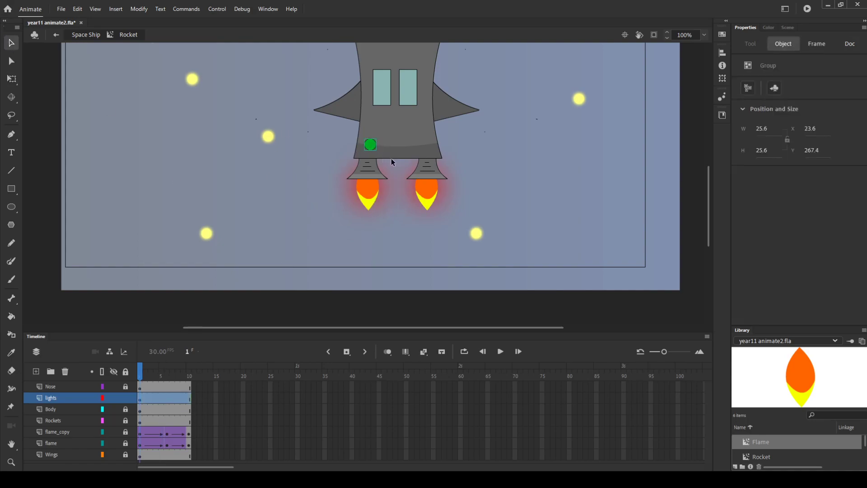
drag(377, 138, 400, 143)
key(ctrl+v)
drag(371, 189, 424, 145)
click(177, 398)
click(486, 204)
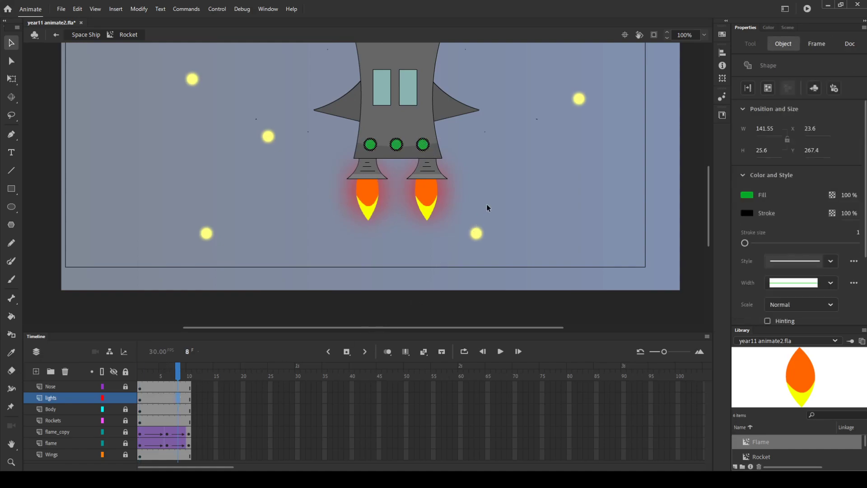
- Insert a keyframe at frame 4 of the lights layer and change the three lights' fill to pink F80062
click(172, 398)
click(157, 397)
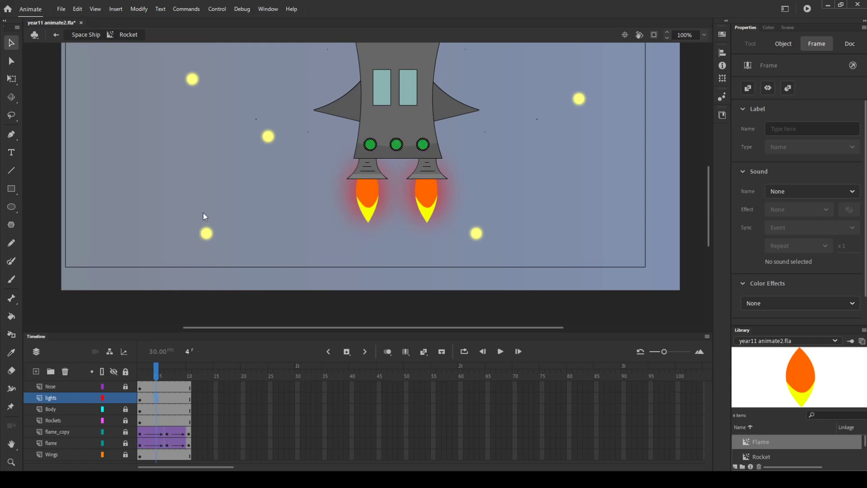
key(F6)
click(767, 28)
mouse_move(780, 97)
mouse_down()
mouse_move(808, 74)
mouse_move(814, 87)
mouse_up()
key(ctrl+z)
click(747, 45)
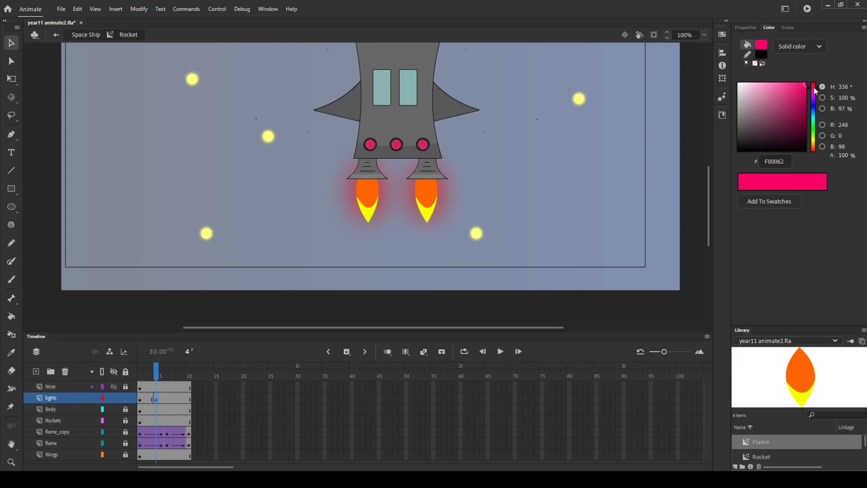
- Insert a keyframe at frame 7 of the lights layer, fill the lights with yellow FFFF00, and play the animation
click(177, 400)
click(175, 397)
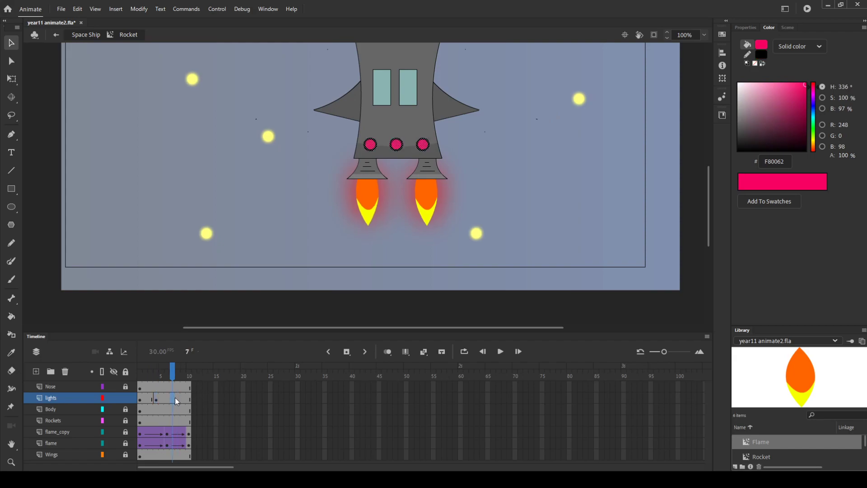
key(F6)
click(733, 109)
click(172, 372)
key(Return)
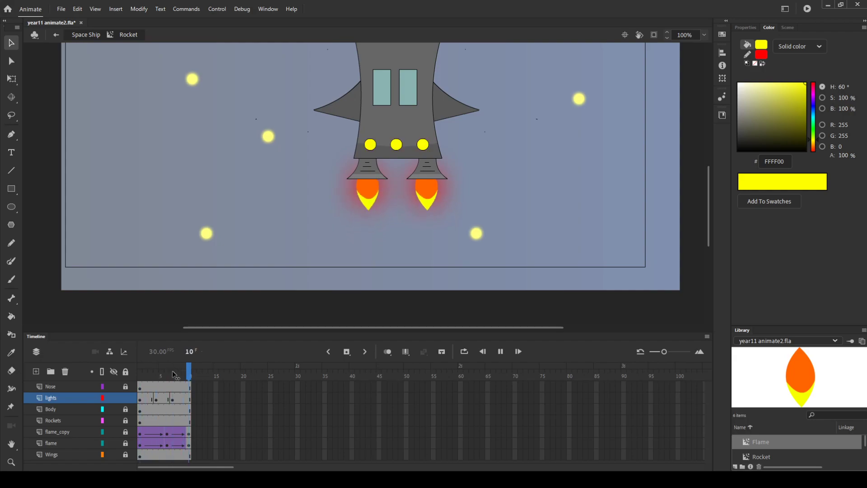
- Move the yellow lights keyframe from frame 7 to frame 8 and replay the animation from frame 1
click(152, 399)
click(157, 398)
click(177, 399)
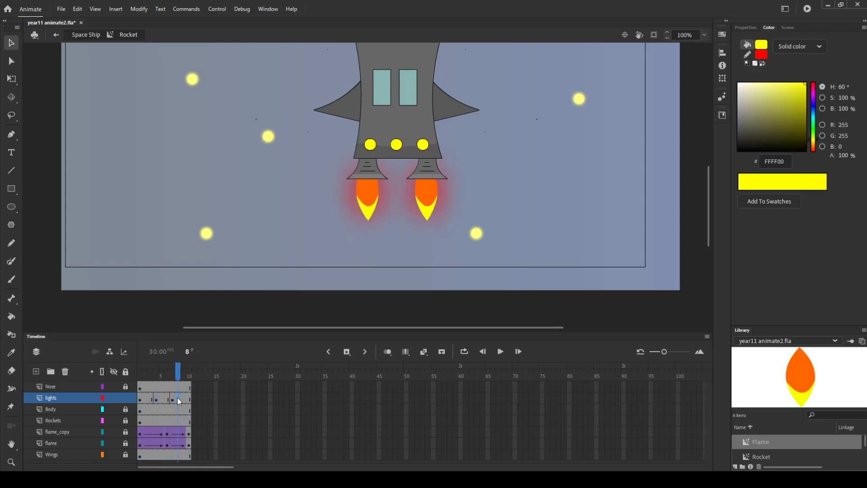
click(190, 400)
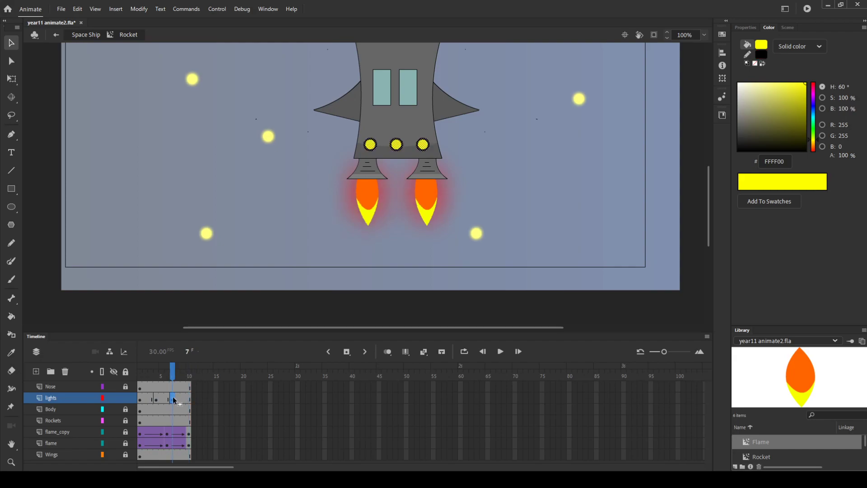
click(177, 399)
click(182, 400)
drag(184, 373, 104, 361)
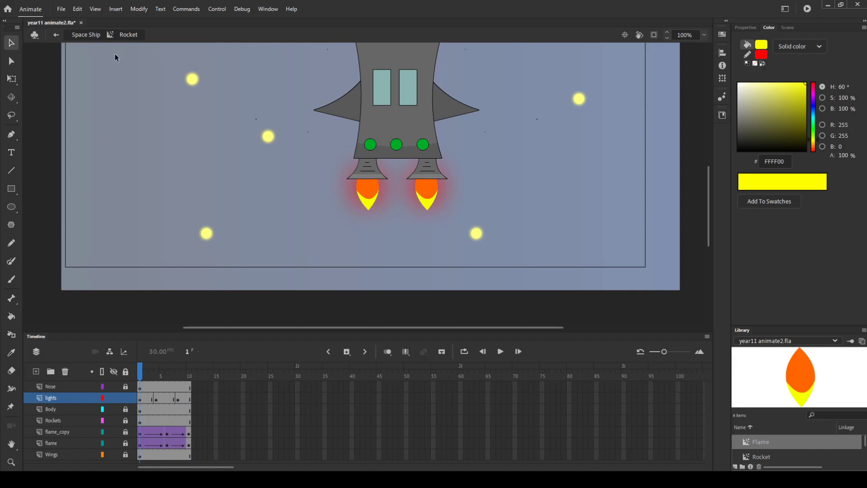
key(Return)
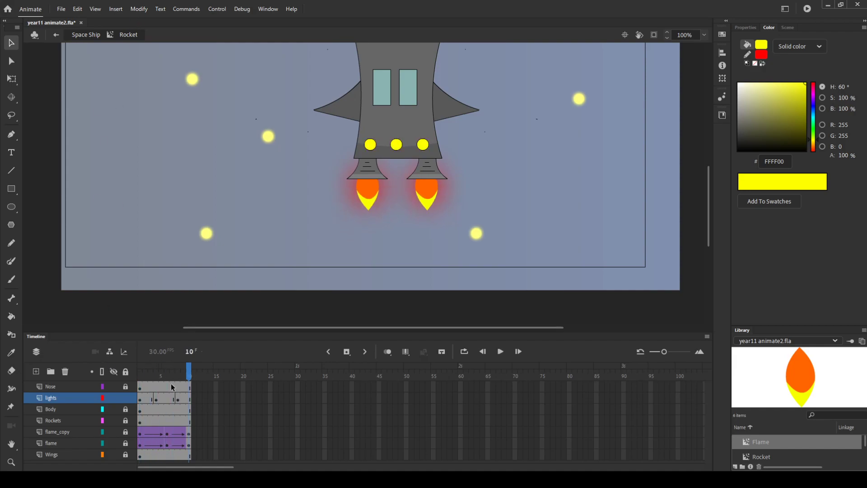
key(Return)
- Return to the Space Ship scene and test the movie to check the flames and flashing lights
click(84, 36)
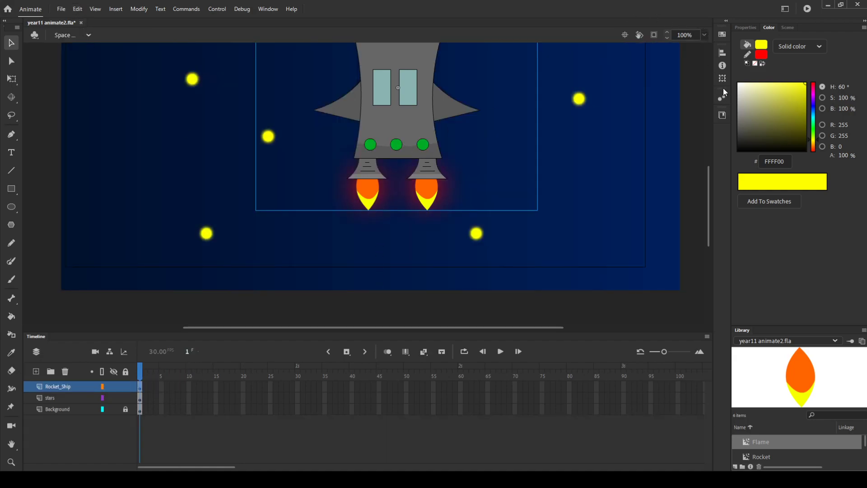
key(ctrl+minus)
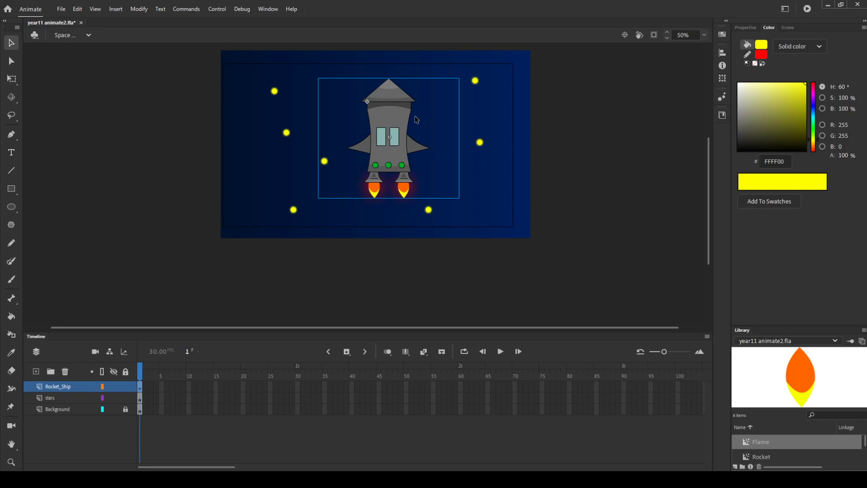
key(ctrl+Return)
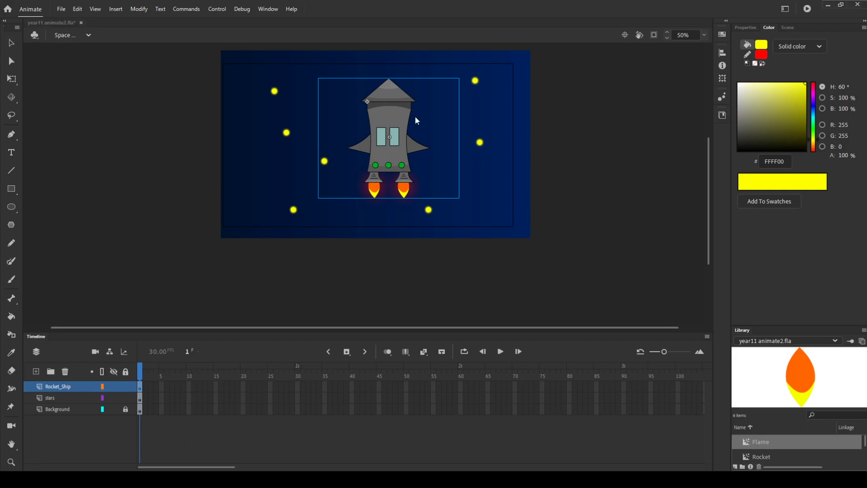
click(719, 68)
key(ctrl+Return)
click(627, 44)
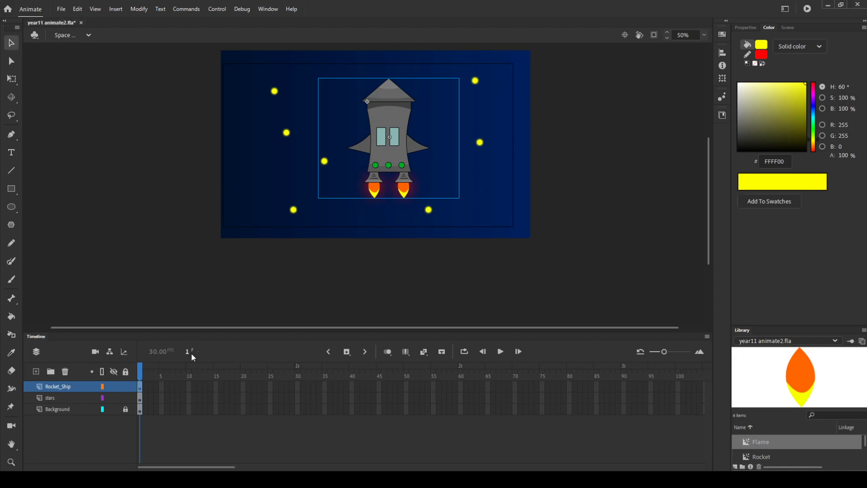
- Extend the Background, stars and Rocket_Ship layers to frame 66 and lock the stars layer
click(161, 386)
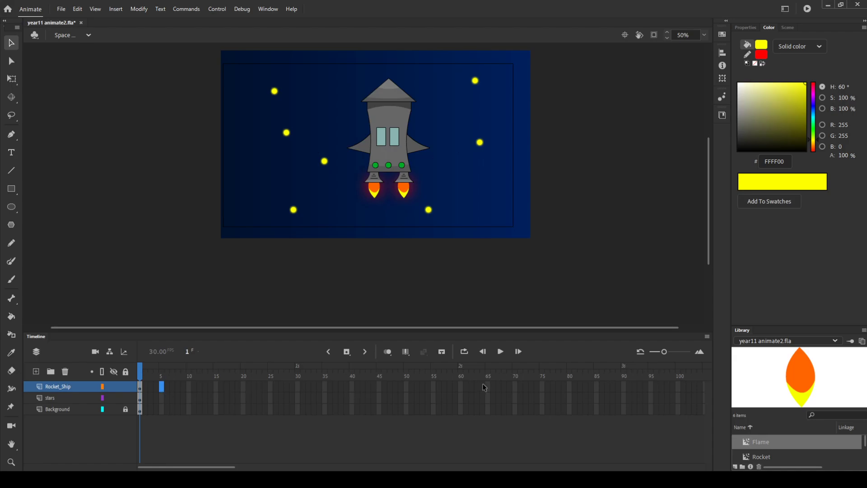
drag(487, 384, 491, 410)
key(F5)
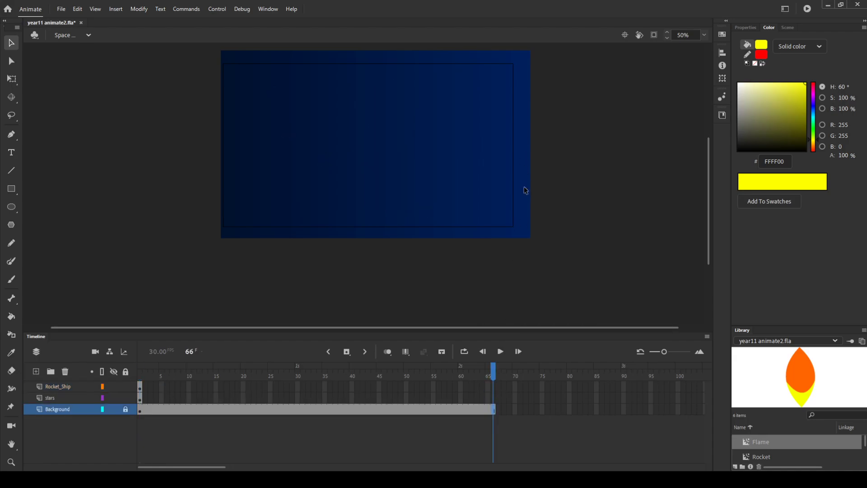
click(493, 398)
key(F5)
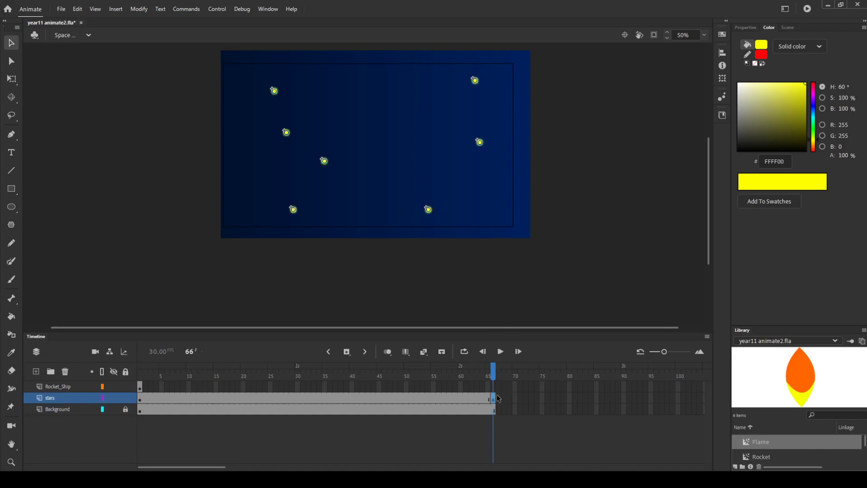
key(ctrl+z)
key(F5)
click(492, 385)
key(F5)
click(126, 397)
- Shrink the rocket, tilt it toward the upper left, and place it at the stage's lower-right corner with Free Transform
click(145, 386)
drag(401, 166, 460, 233)
key(q)
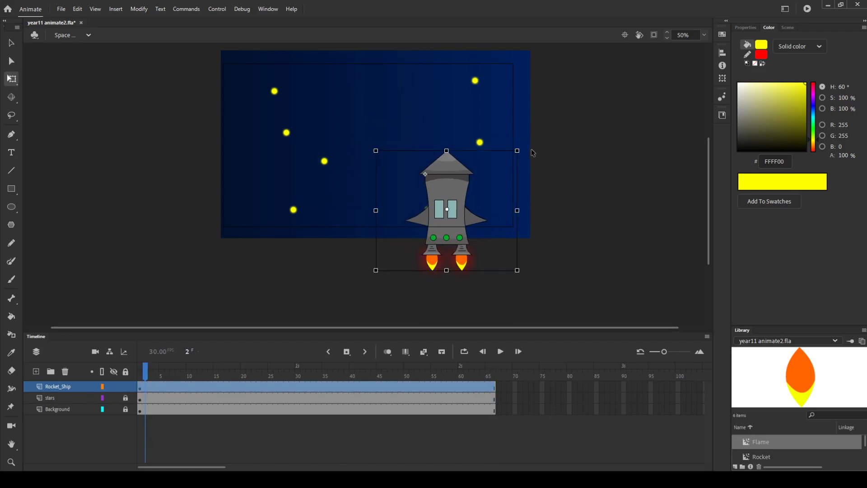
drag(529, 153, 454, 177)
drag(537, 185, 546, 238)
- Add a Rocket_Ship keyframe at frame 51, enlarge the rocket there, and move it up to the left-centre of the stage
click(356, 387)
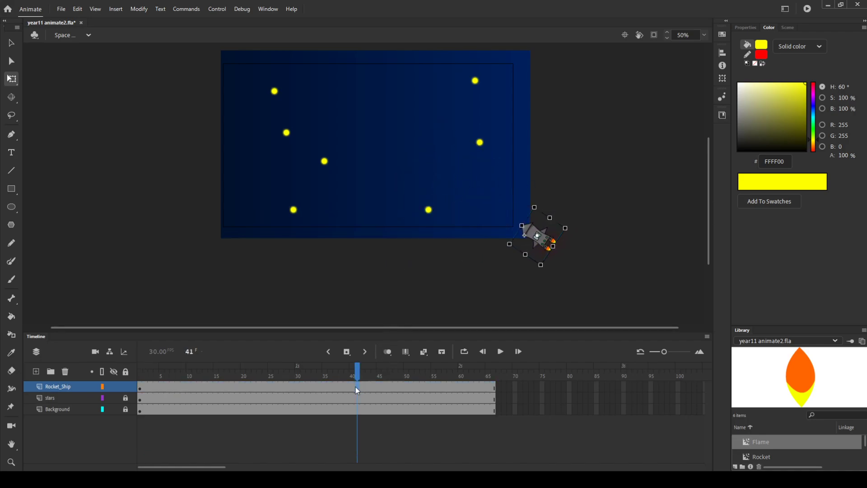
click(413, 387)
drag(534, 205, 498, 131)
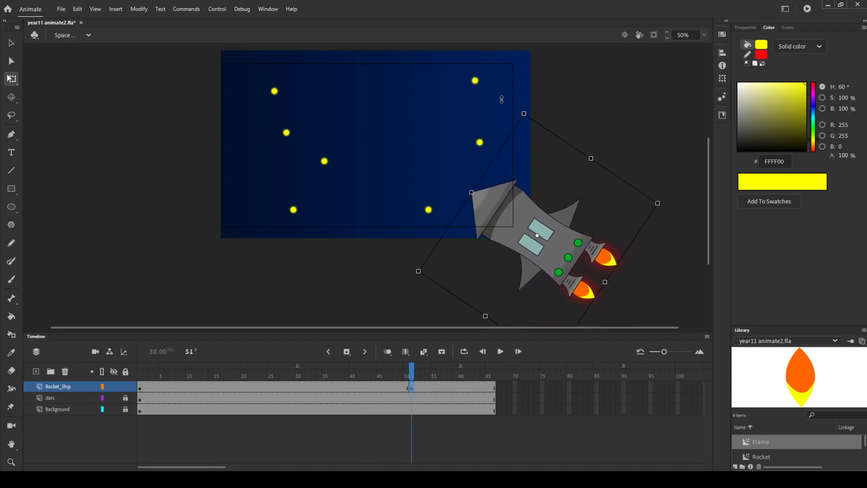
drag(550, 258, 361, 164)
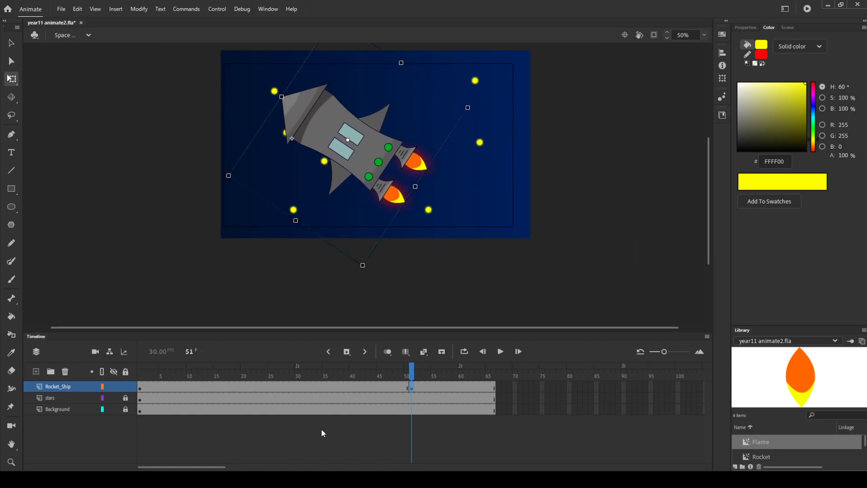
- Create a classic tween on the Rocket_Ship layer between frames 1 and 51 and play it from the start
click(310, 386)
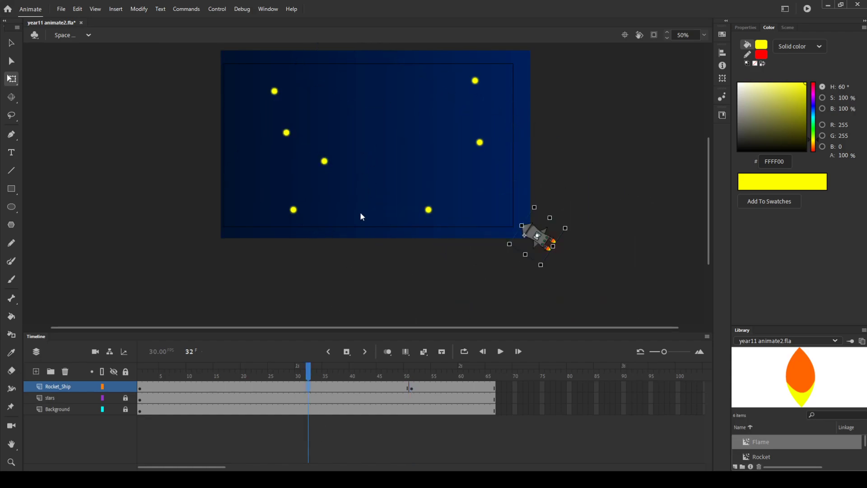
click(357, 119)
click(141, 387)
key(Return)
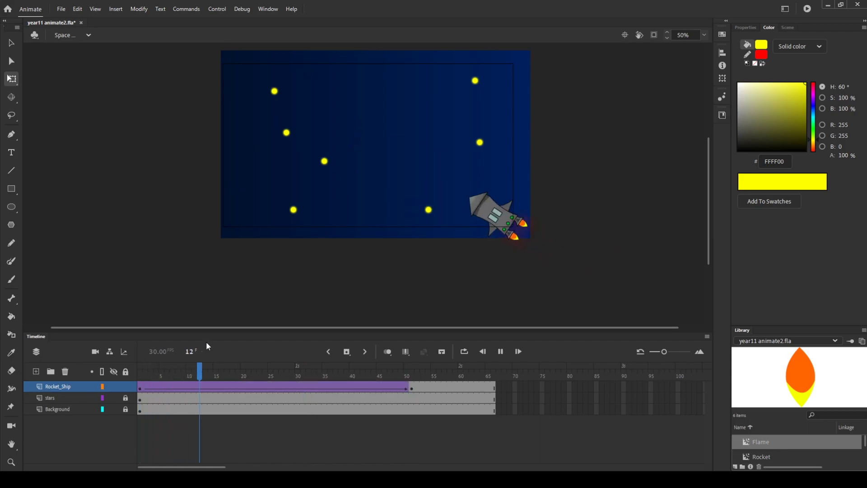
- Test the movie and scrub through the Rocket_Ship tween to check the rocket's flight and growth
drag(292, 375, 325, 375)
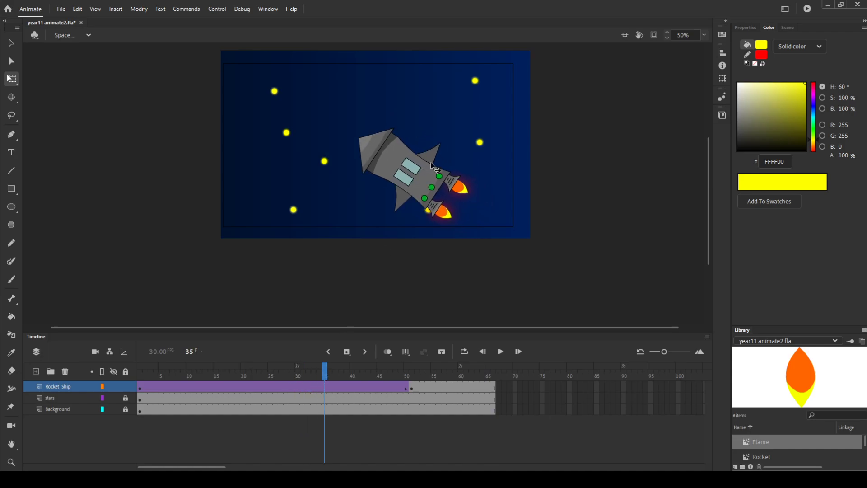
key(ctrl+Return)
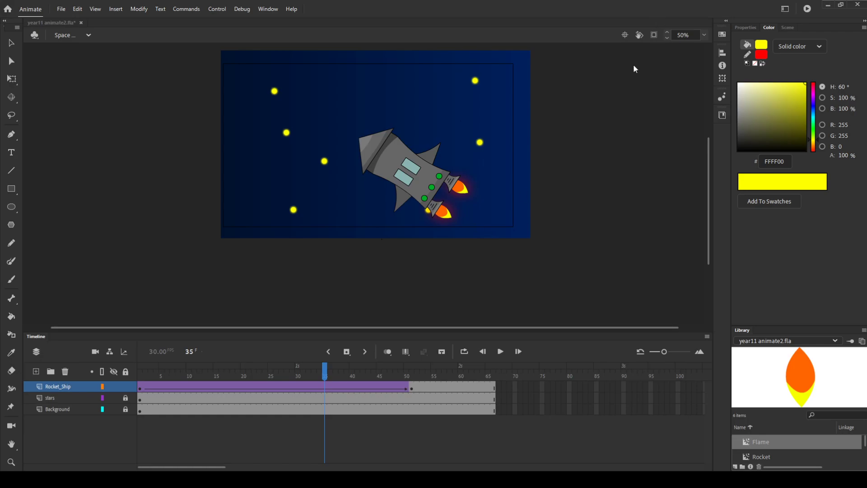
drag(253, 374, 265, 373)
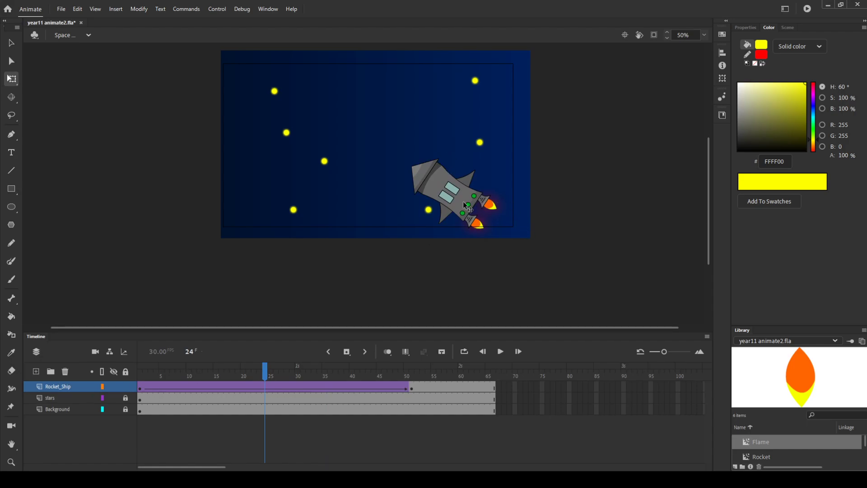
click(286, 375)
click(146, 373)
click(348, 374)
drag(352, 375, 406, 375)
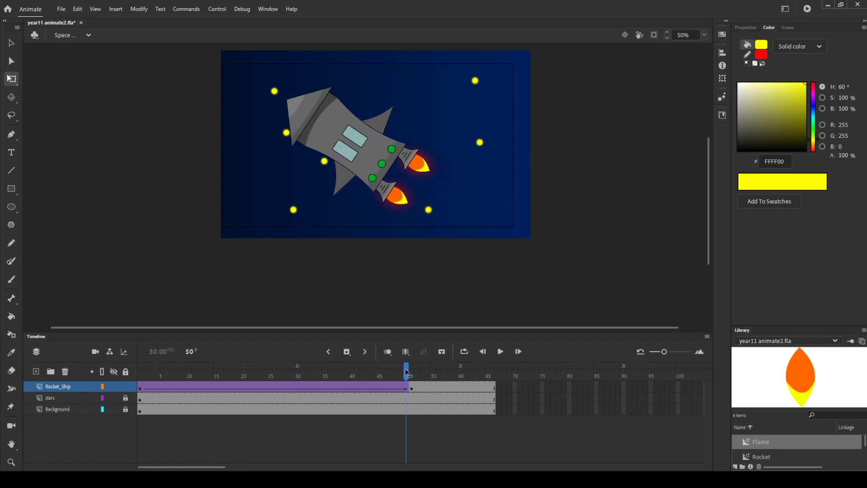